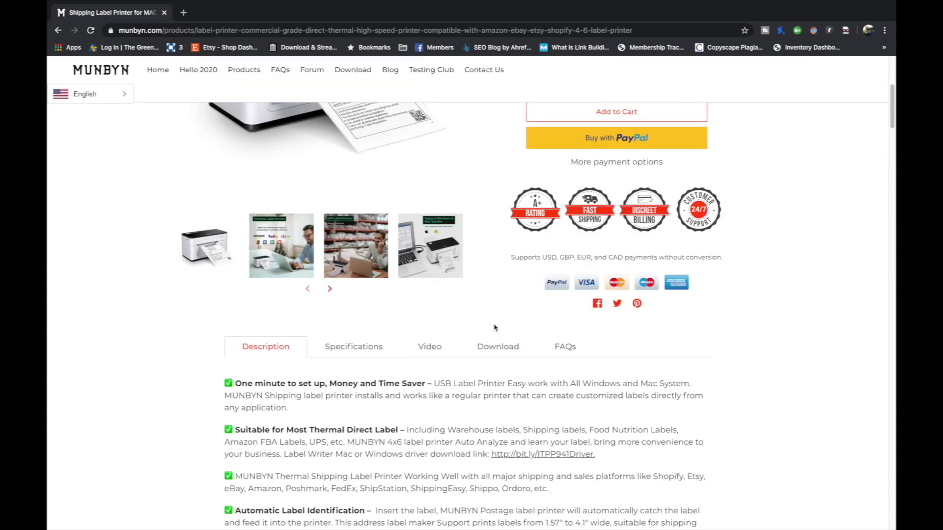
Step: Download MUNBYN ITPP941 Driver CD.zip from the printer's product page, accepting the unscanned file, and return to the product page
click(498, 343)
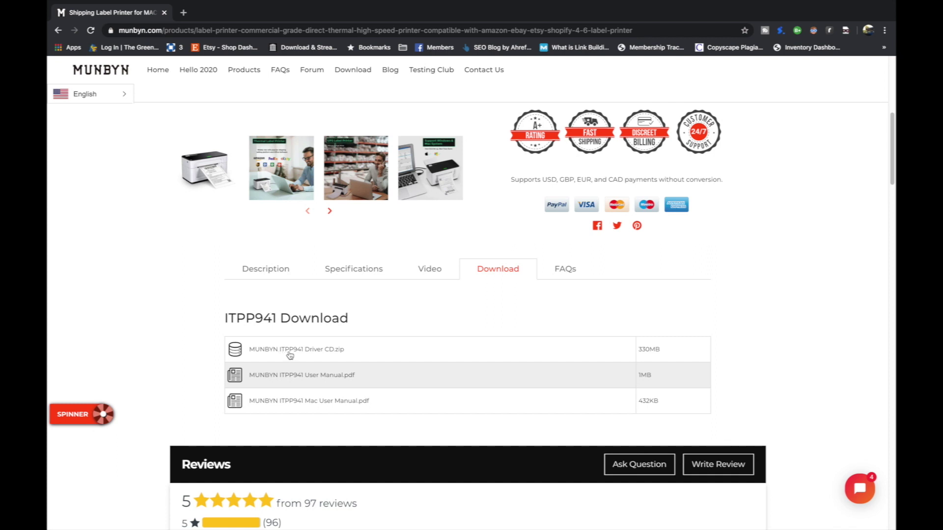
click(318, 352)
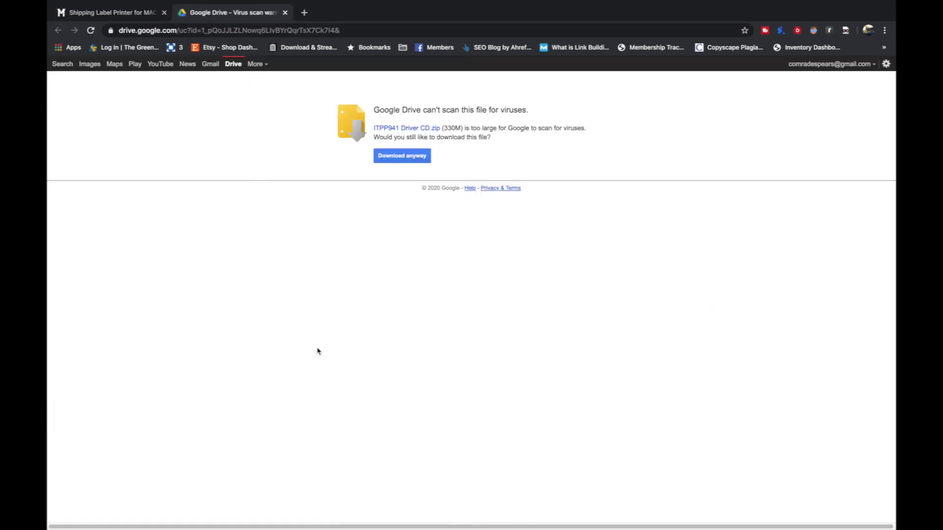
click(401, 156)
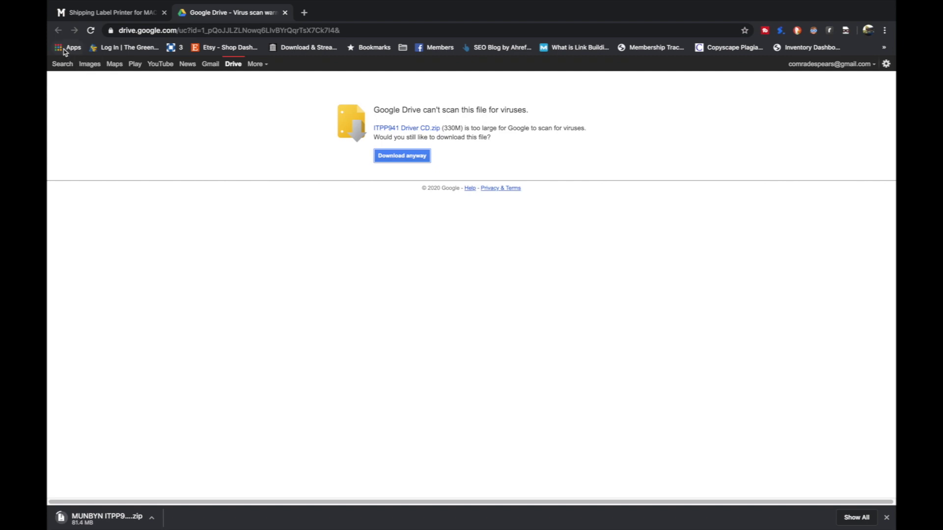
click(61, 12)
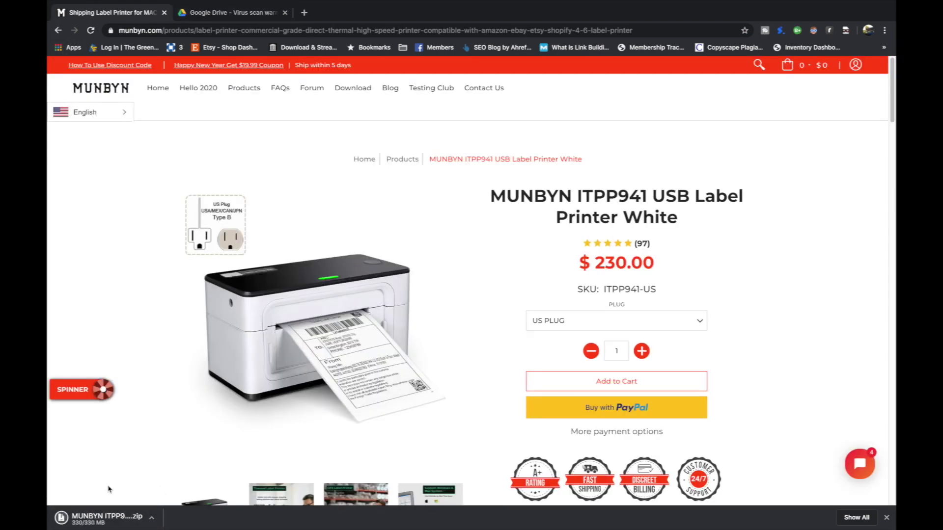
Step: Reveal the downloaded driver zip in Finder, extract it, and open LabelPrinter_driver_v1.1.dmg from the extracted MAC folder
click(152, 520)
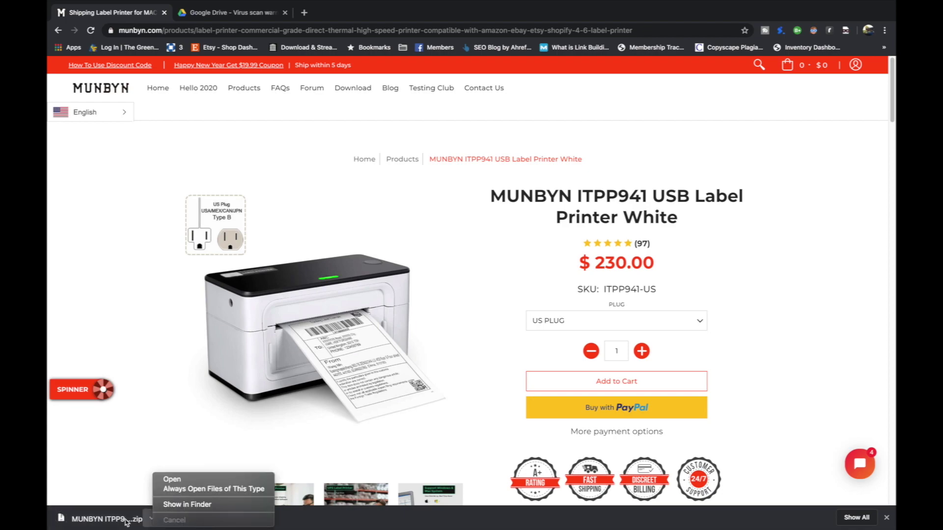
click(167, 505)
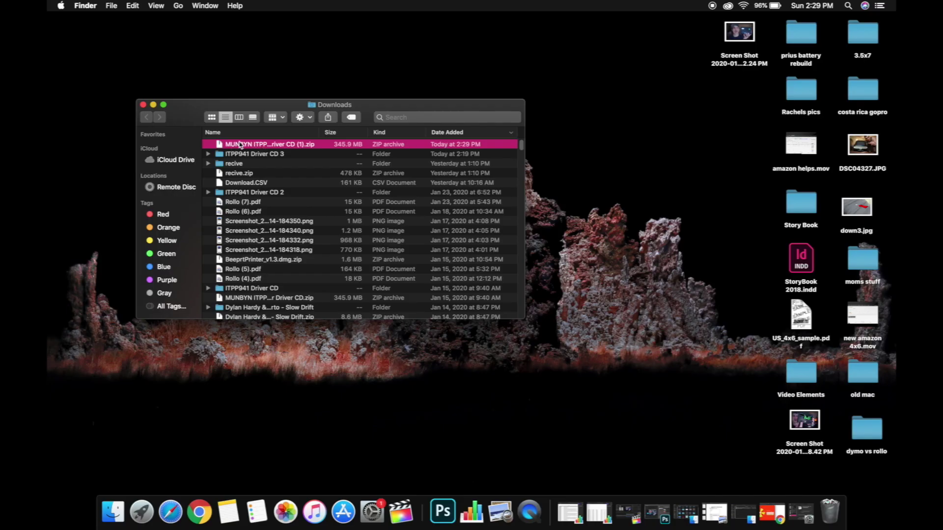
double_click(267, 145)
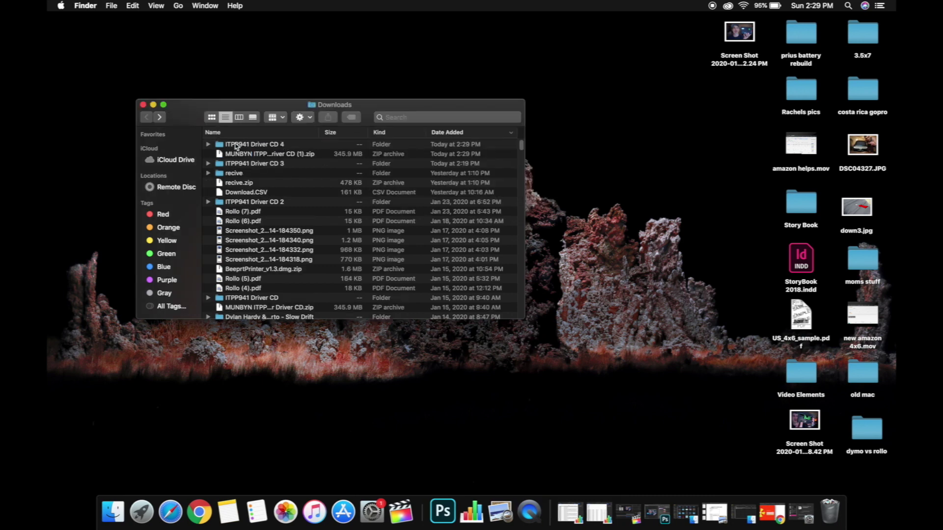
double_click(236, 145)
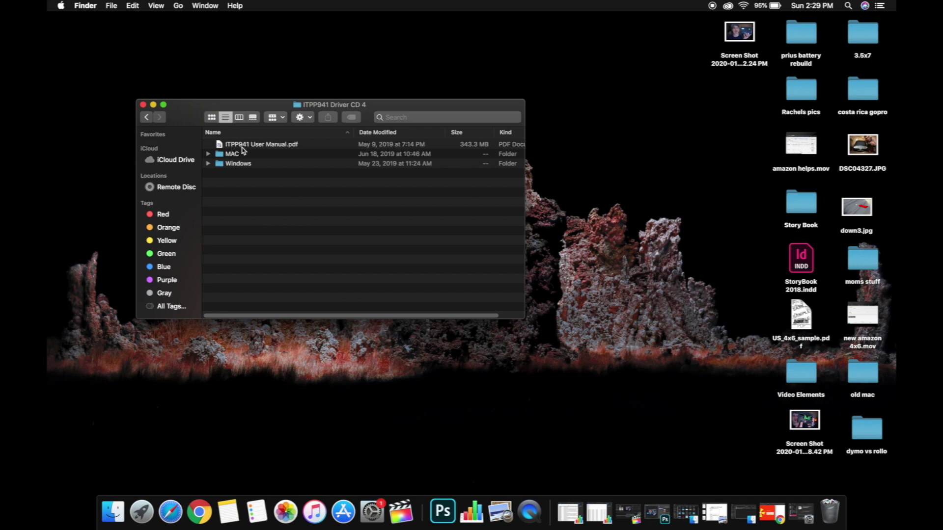
double_click(231, 155)
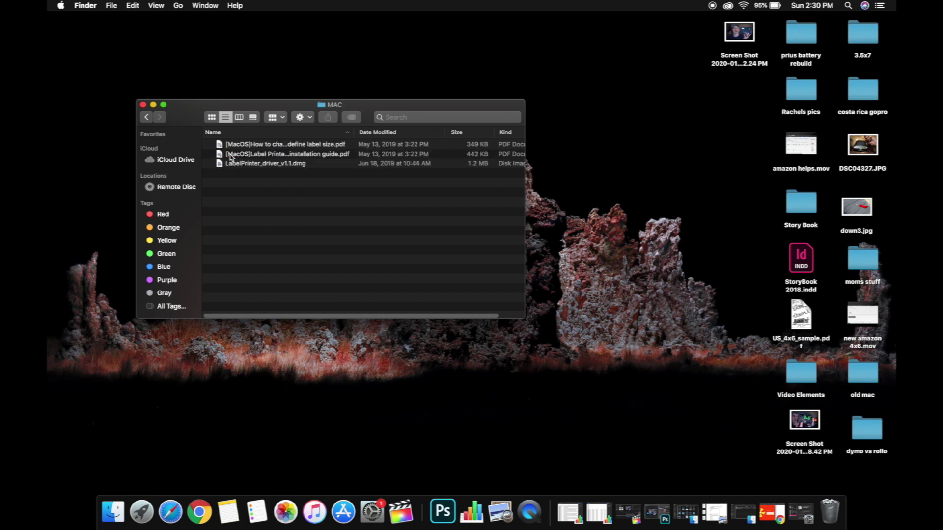
double_click(268, 165)
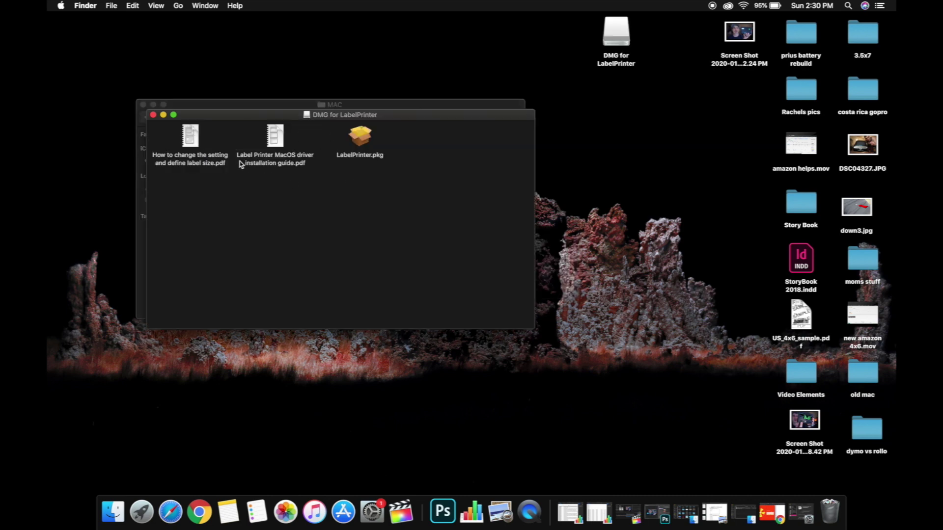
Step: Try to open LabelPrinter.pkg from the mounted disk image and dismiss the security alert
click(364, 138)
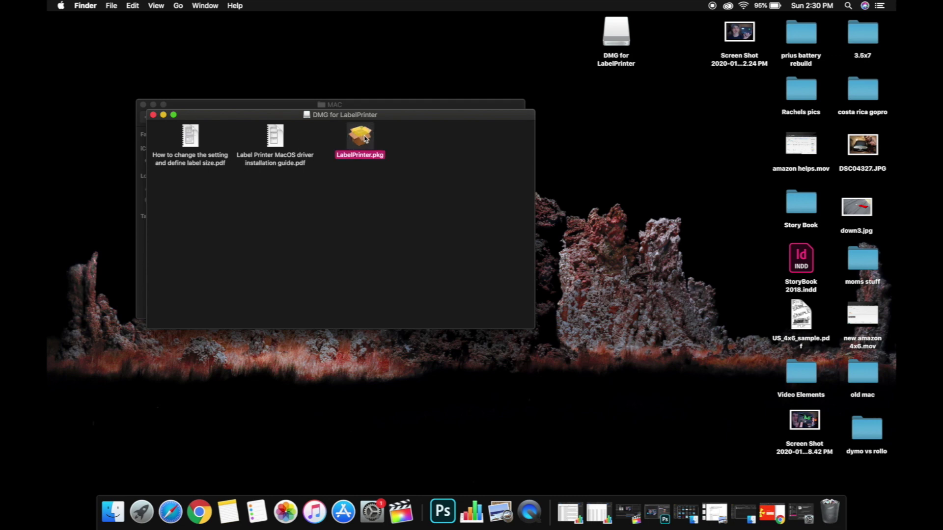
double_click(364, 139)
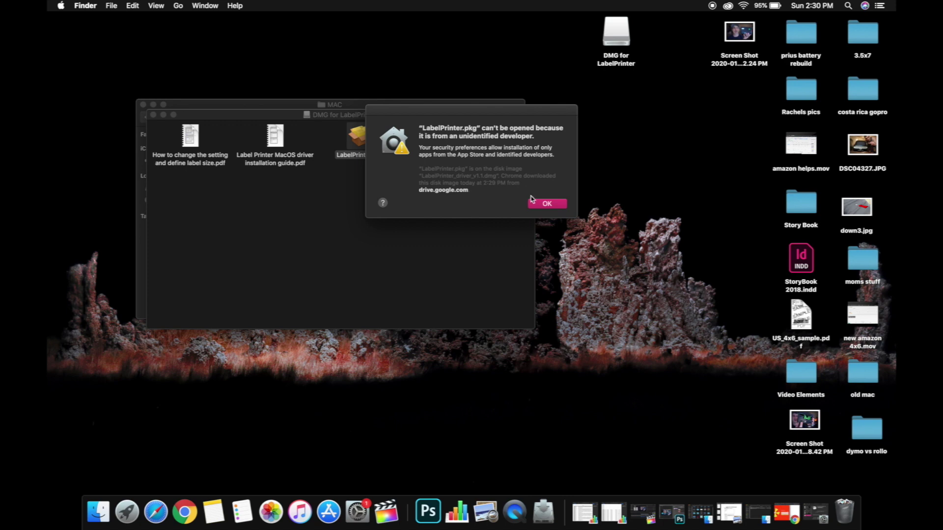
click(544, 203)
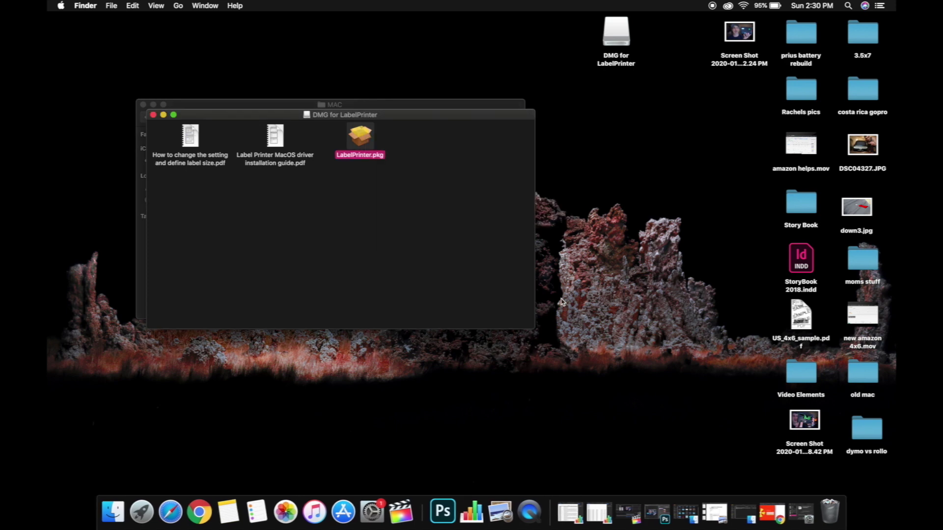
Step: Allow the blocked LabelPrinter.pkg to open anyway in the Security & Privacy settings of System Preferences
click(385, 511)
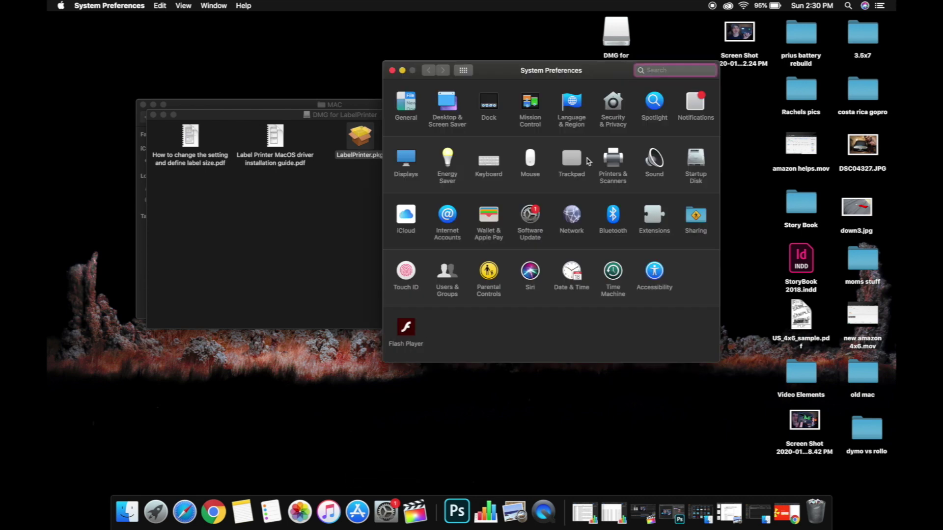
click(616, 103)
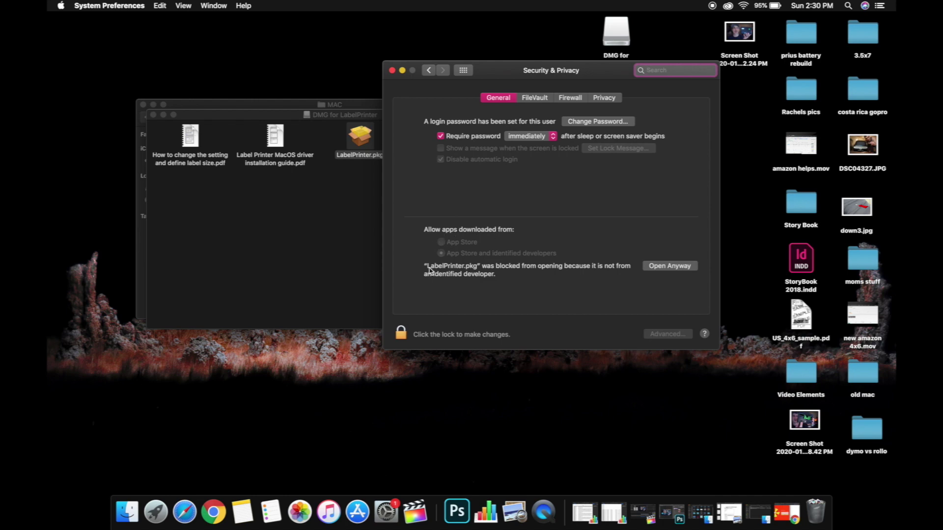
click(658, 268)
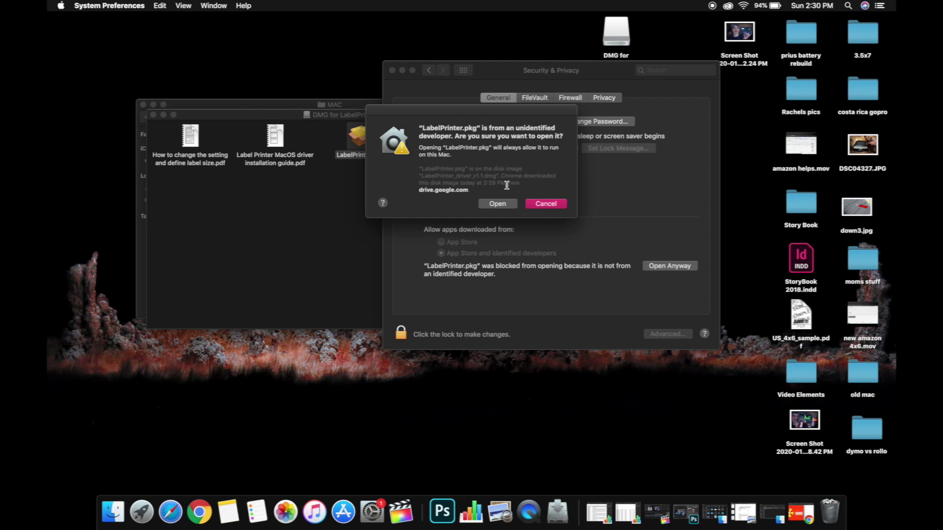
click(497, 203)
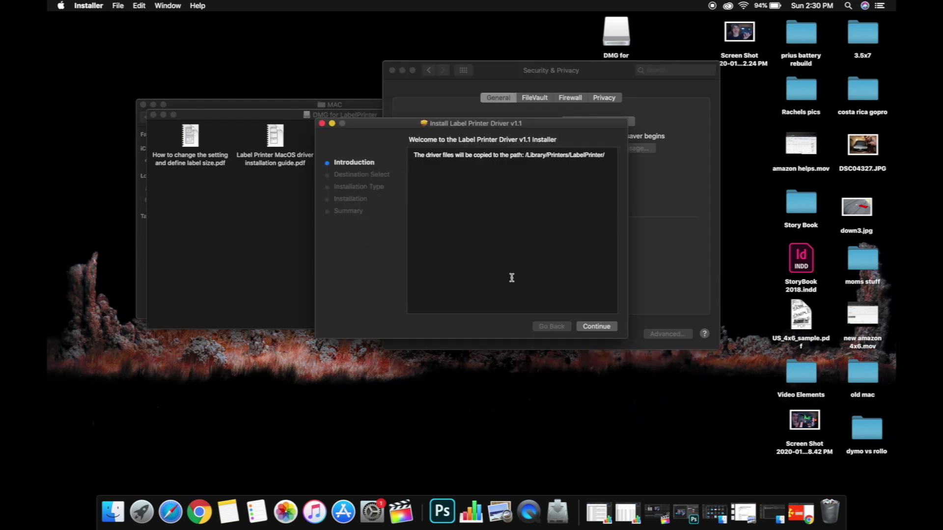
Step: Run the standard Label Printer Driver v1.1 installation, move the installer to the Trash, and close the leftover windows
click(588, 327)
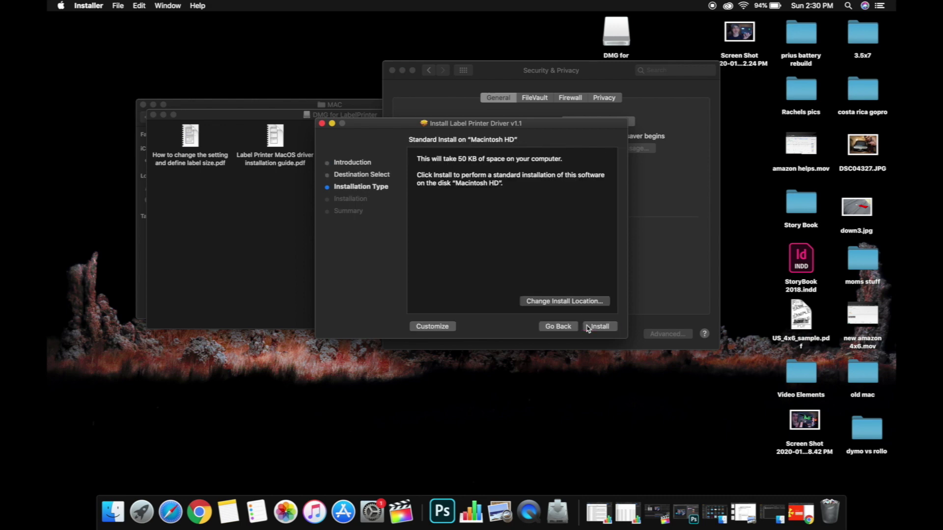
click(588, 327)
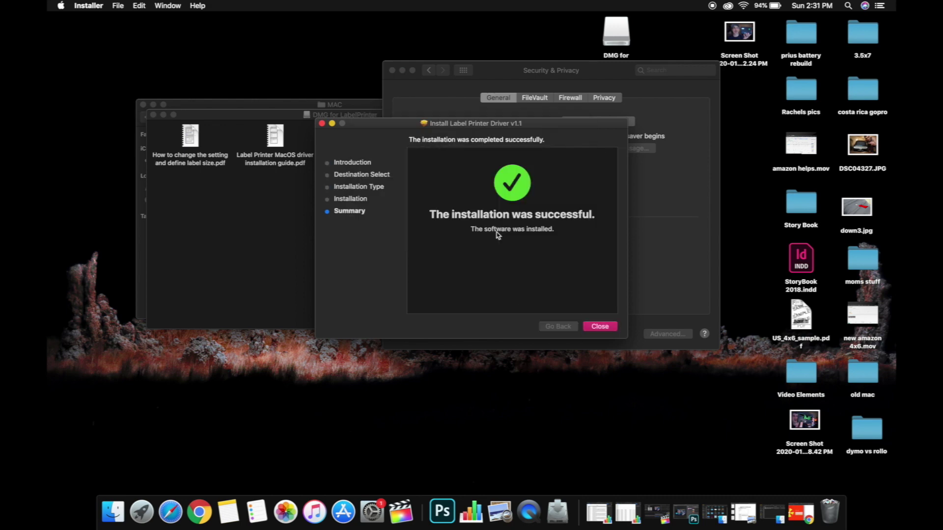
click(614, 327)
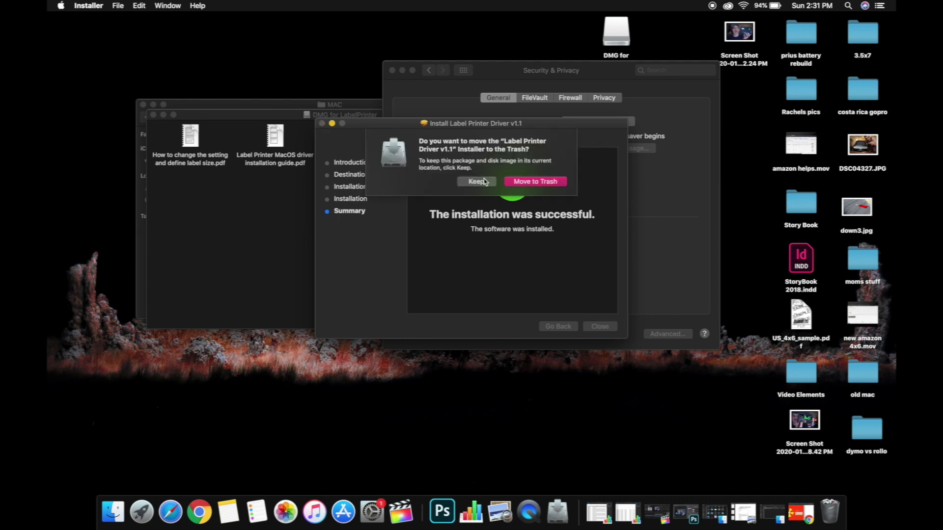
click(528, 182)
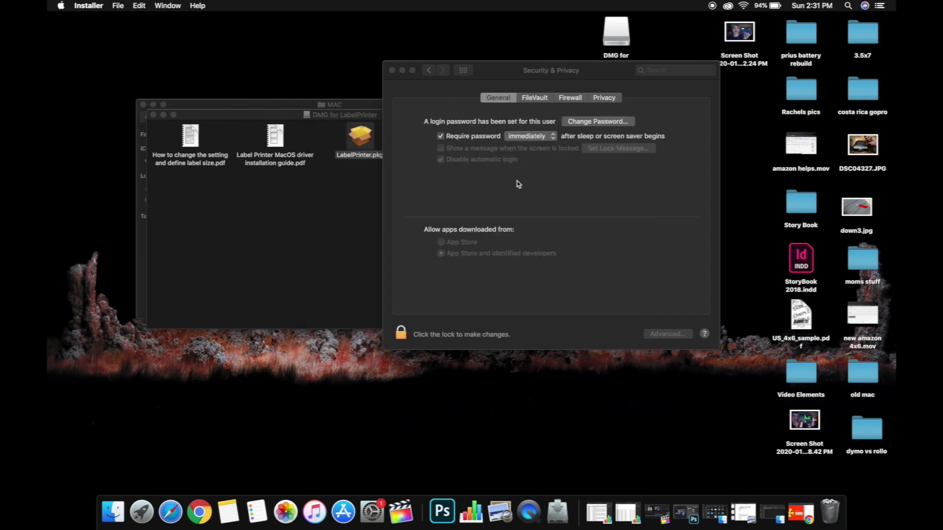
click(392, 71)
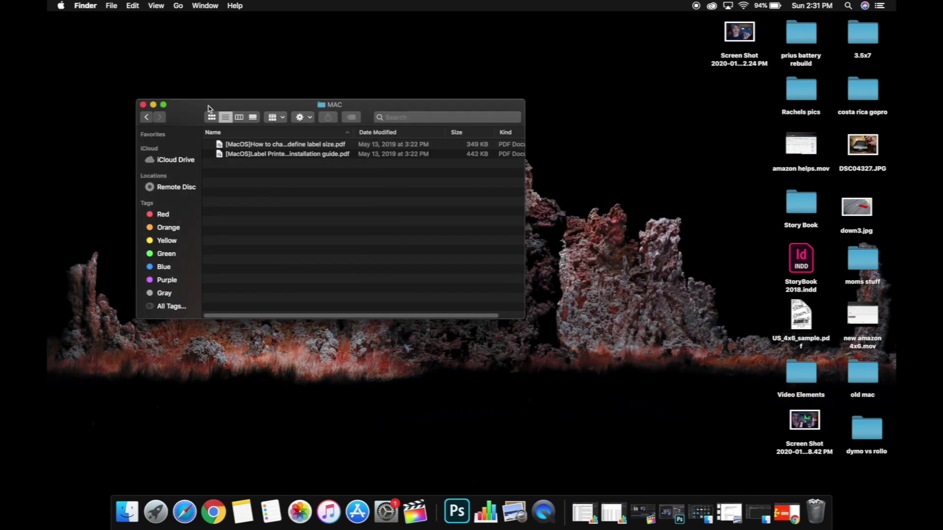
click(143, 105)
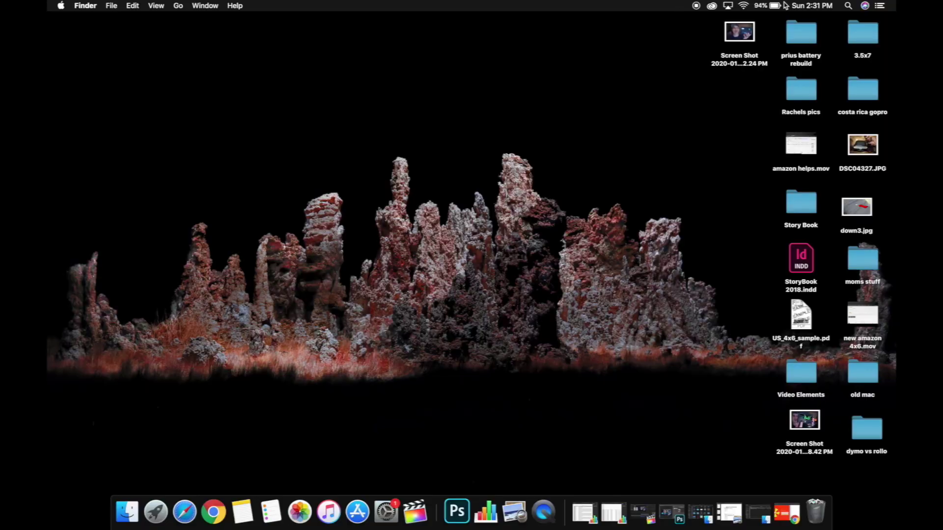
Step: In System Preferences' Printers & Scanners, start adding a printer and select the USB device Xprinter XP-DT108B LABEL
click(385, 516)
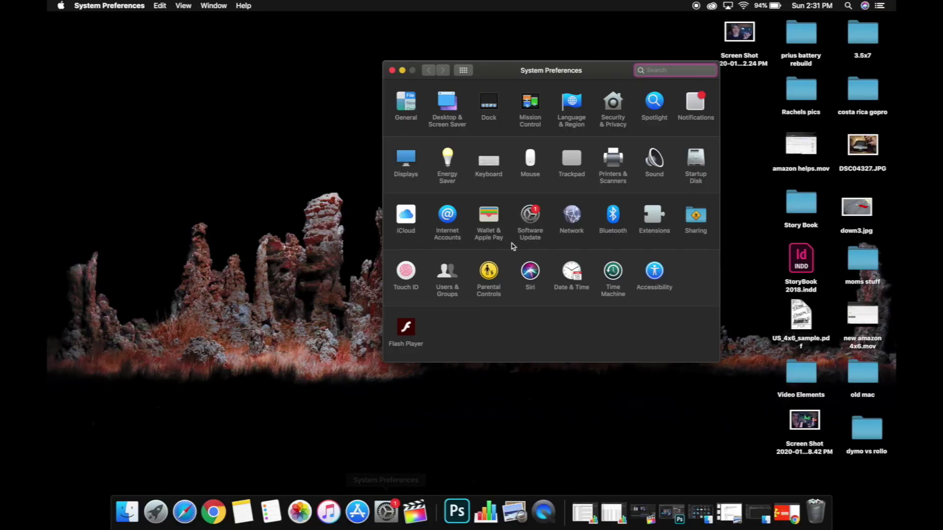
click(607, 162)
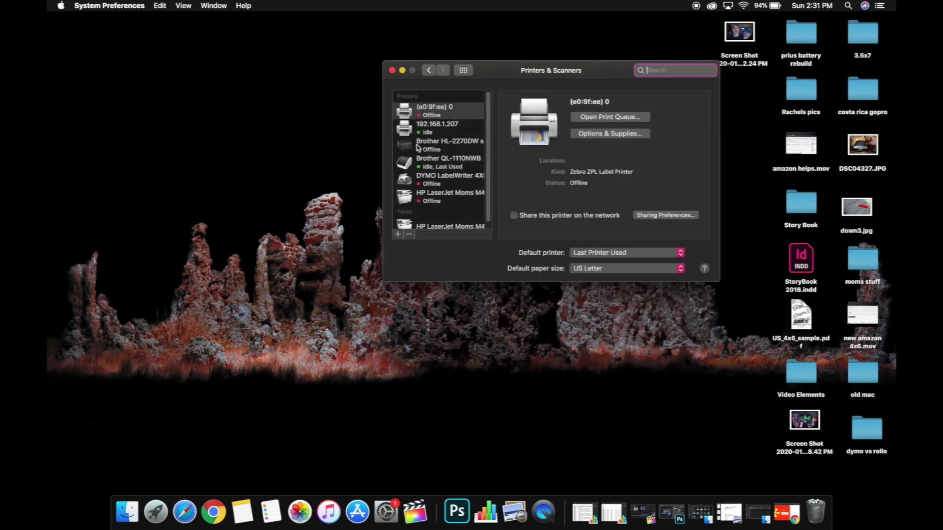
click(399, 236)
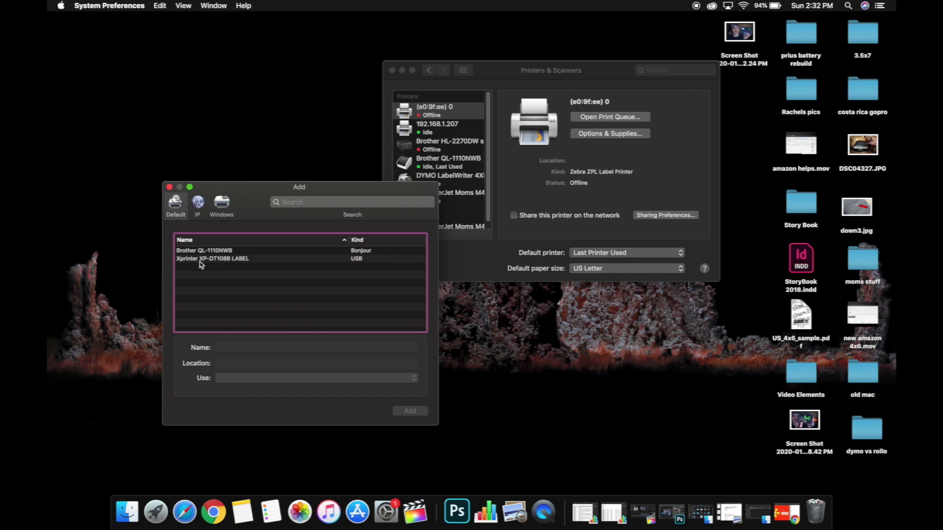
click(218, 262)
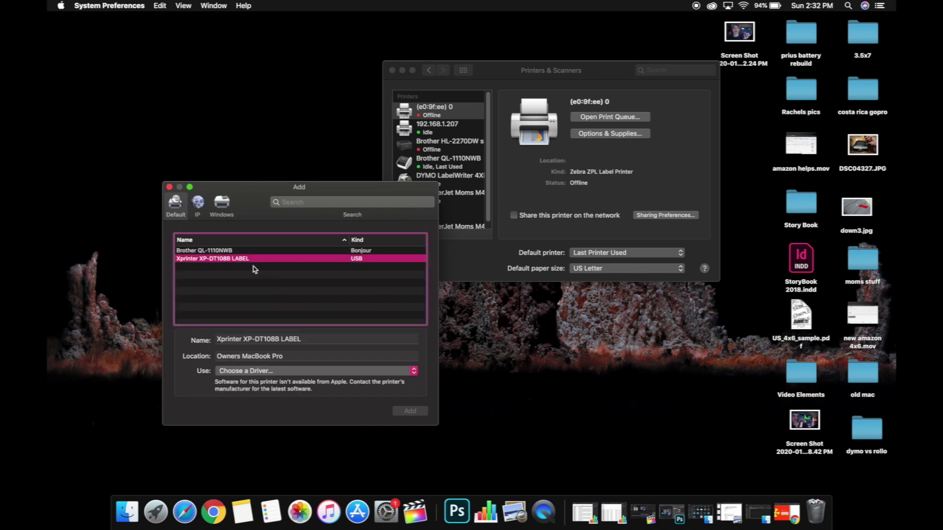
Step: Find the driver software with the filter "labelprin" and assign LabelPrinter Label Printer to the new printer
click(234, 373)
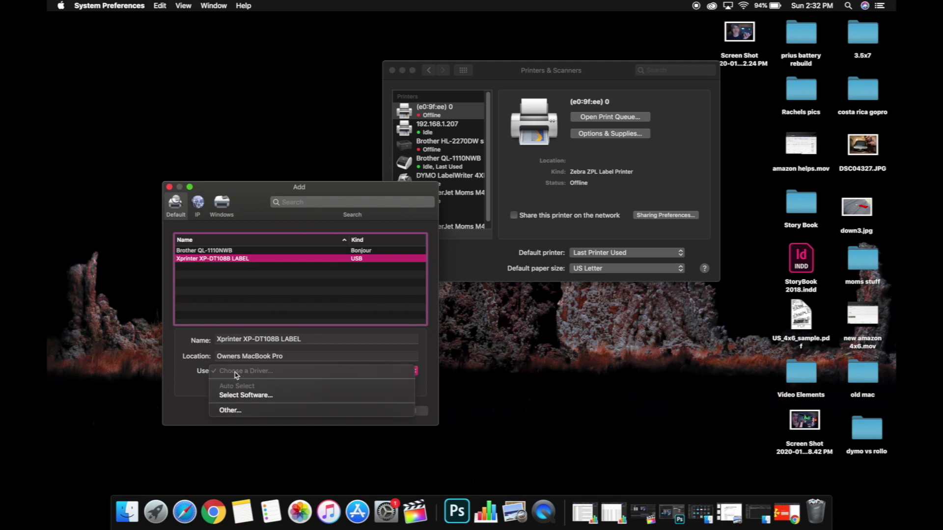
click(234, 396)
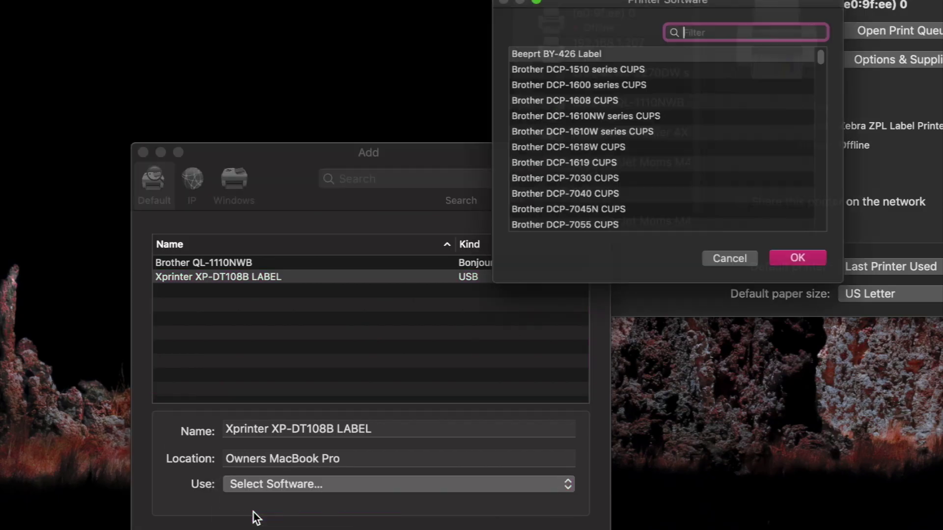
text(label)
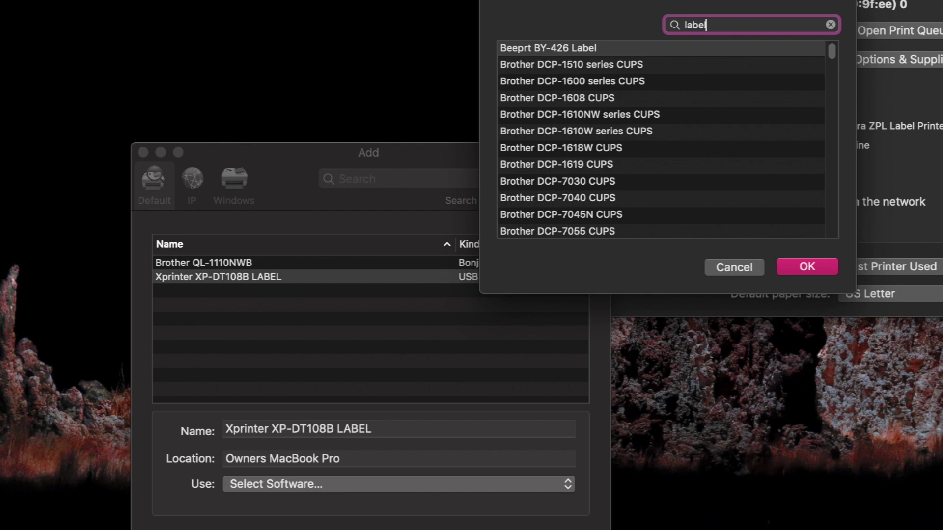
text(prin)
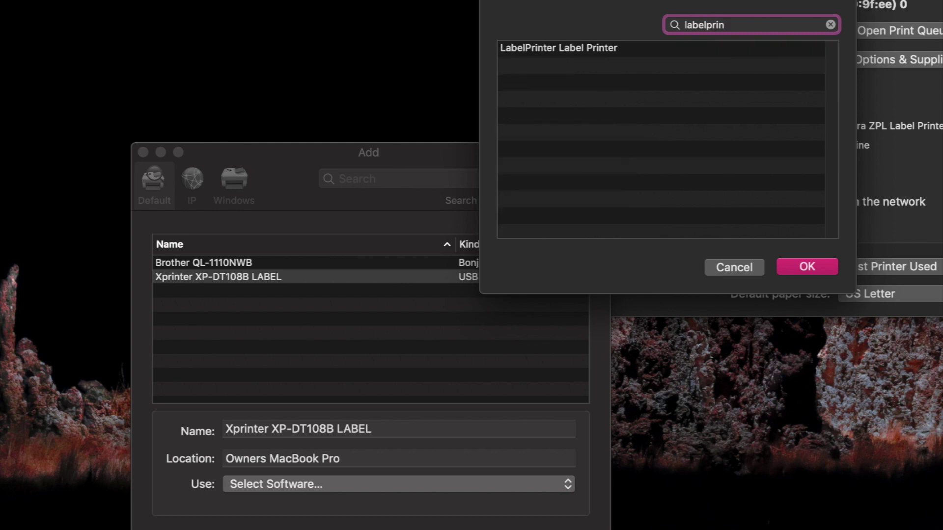
click(526, 49)
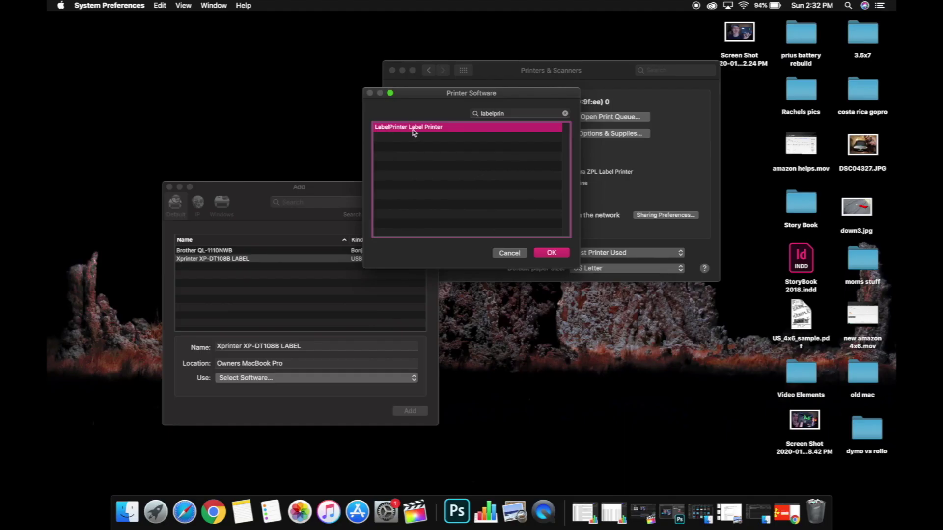
click(551, 253)
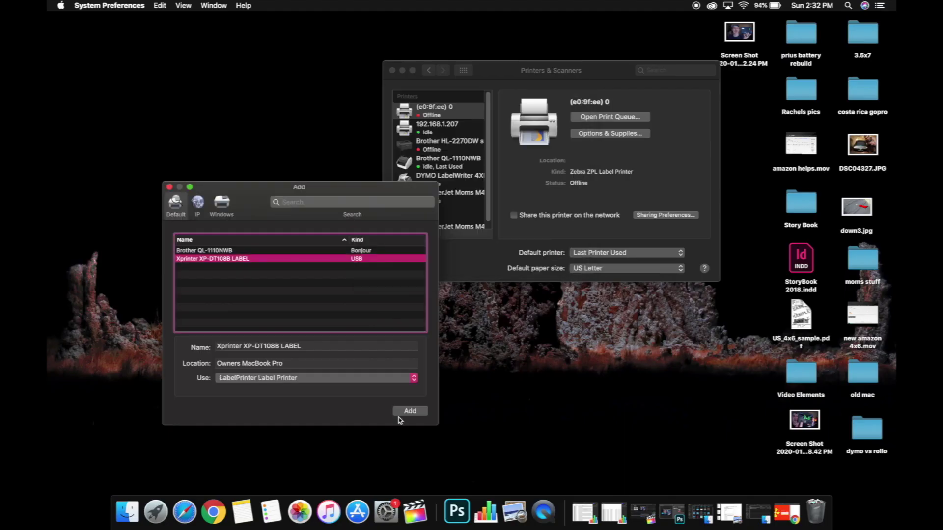
Step: Delete "XP-DT108B LABEL" from the new printer's name and add the printer
click(297, 346)
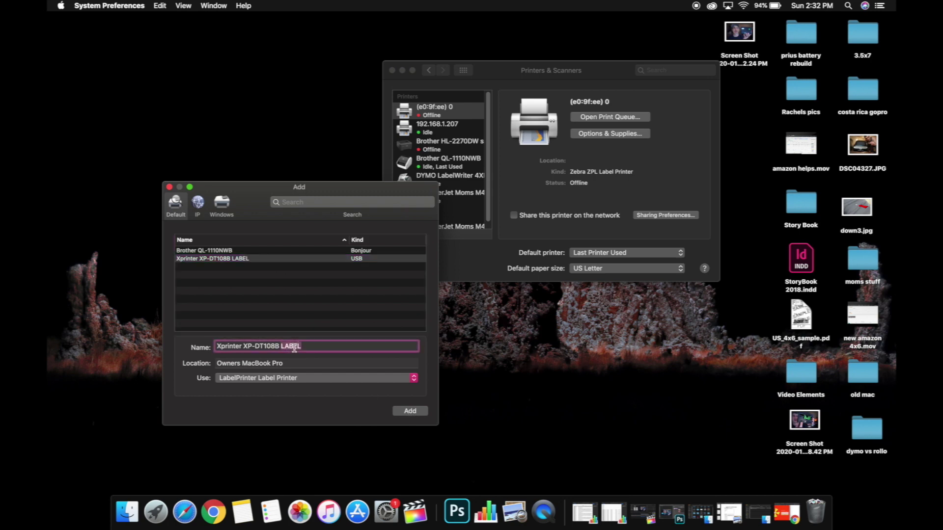
drag(324, 344, 242, 347)
key(BackSpace)
key(Return)
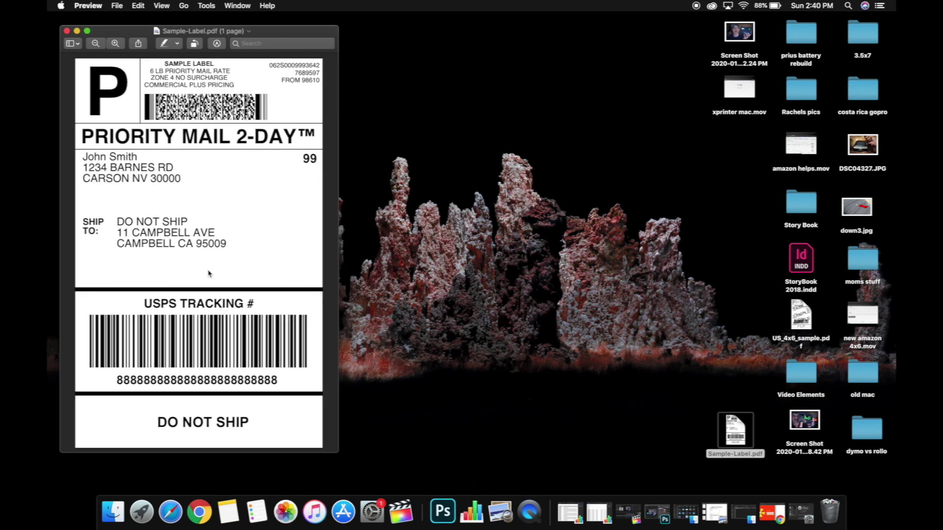
Step: Start printing Sample-Label.pdf on the Xprinter with the Last Used Settings preset and the 4.00x6.00" paper size
key(super+p)
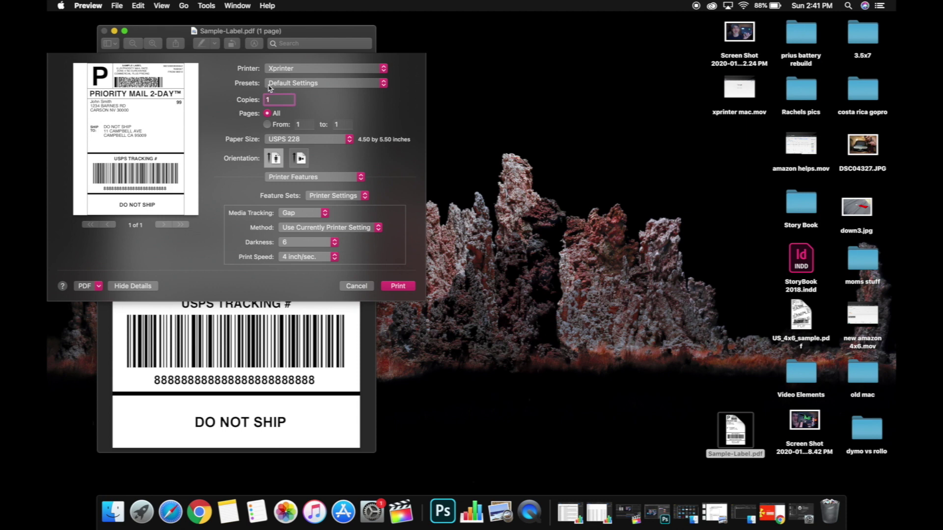
click(270, 86)
click(280, 93)
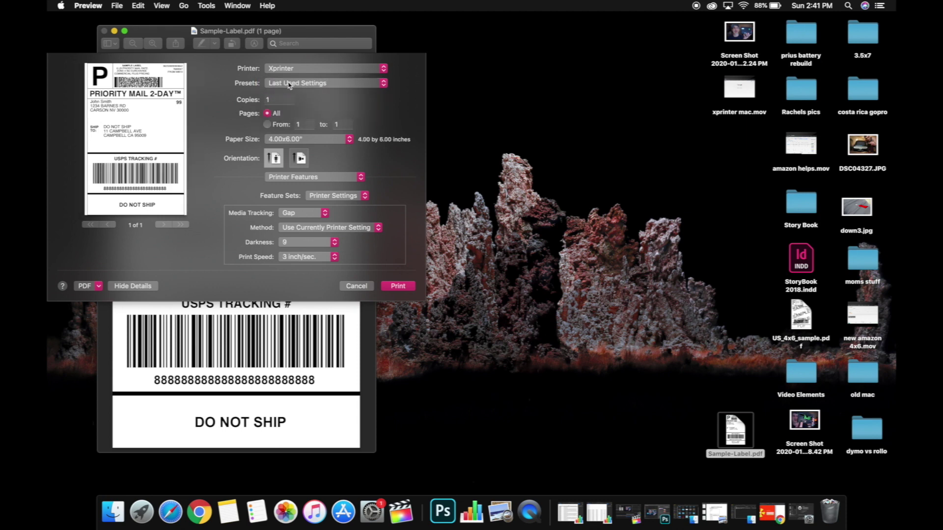
click(296, 140)
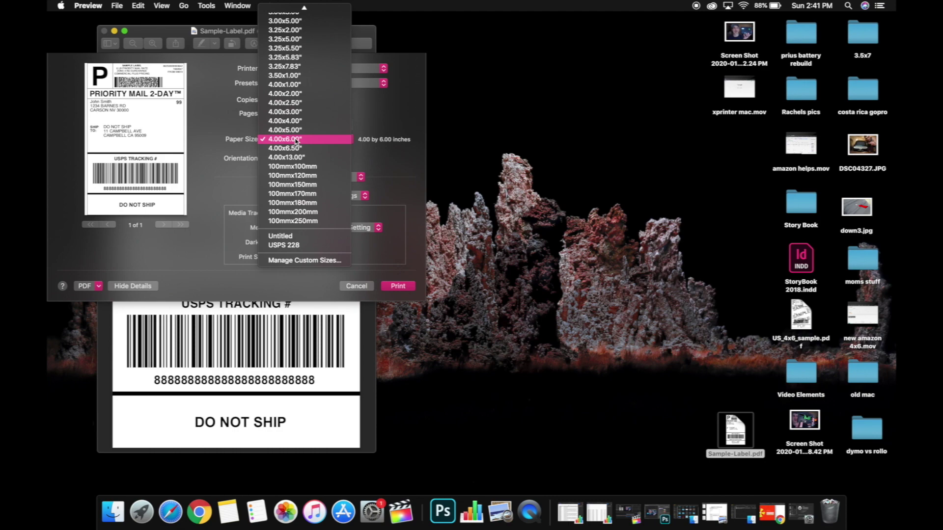
click(281, 141)
Step: Switch the print options to Preview and back to Printer Features, with Printer Settings as the feature set
click(300, 178)
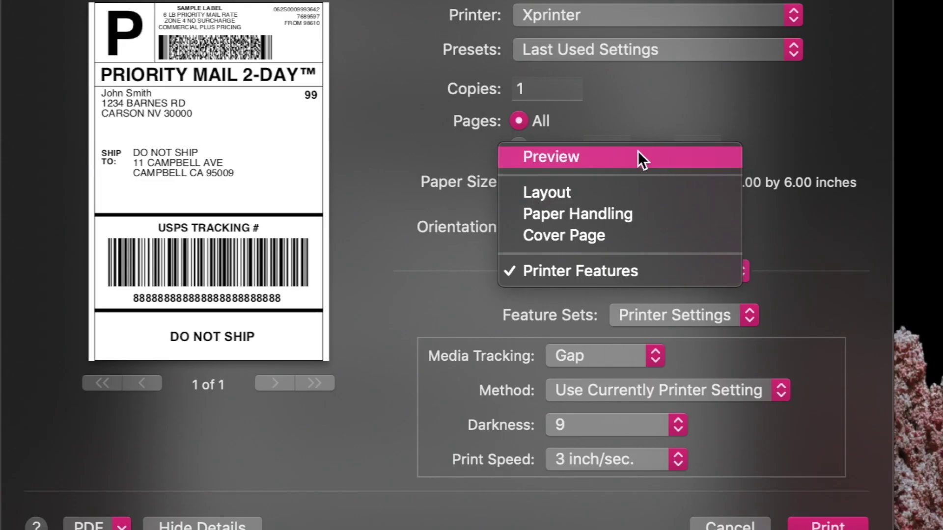
click(638, 156)
click(592, 271)
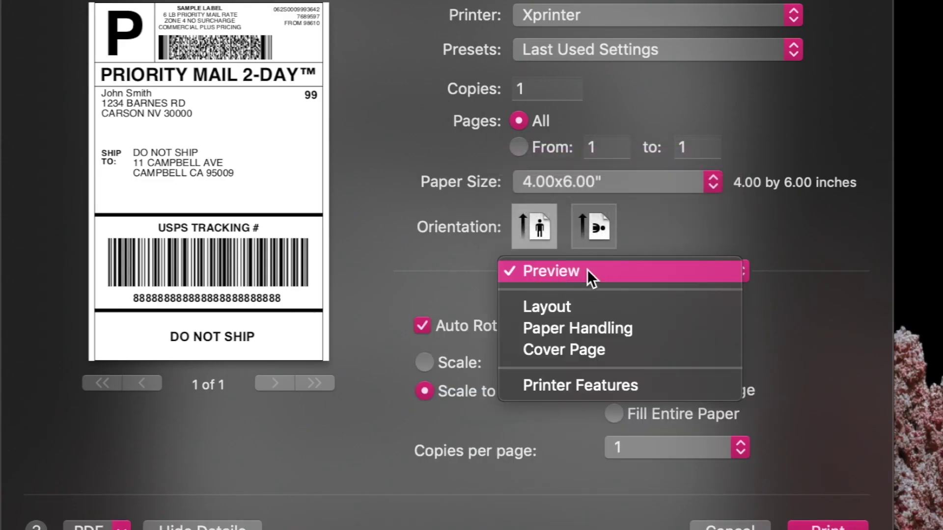
click(550, 384)
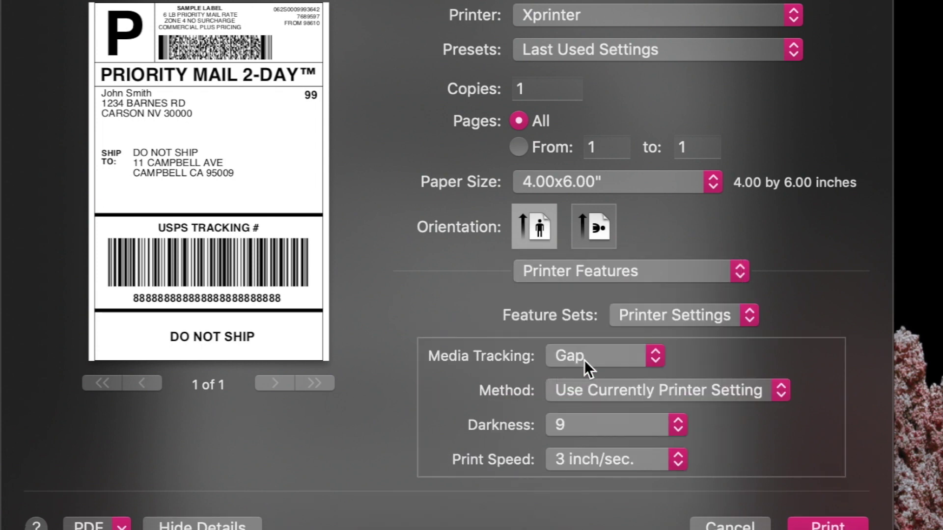
click(669, 322)
click(669, 322)
Step: Set the darkness to 9 and the print speed to 3 inch/sec., and print the sample label
click(596, 425)
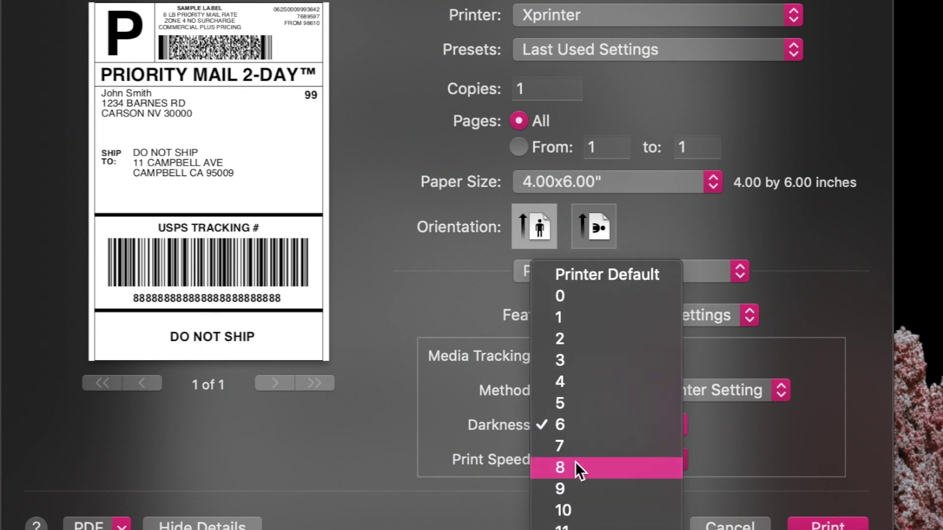
click(570, 488)
click(603, 464)
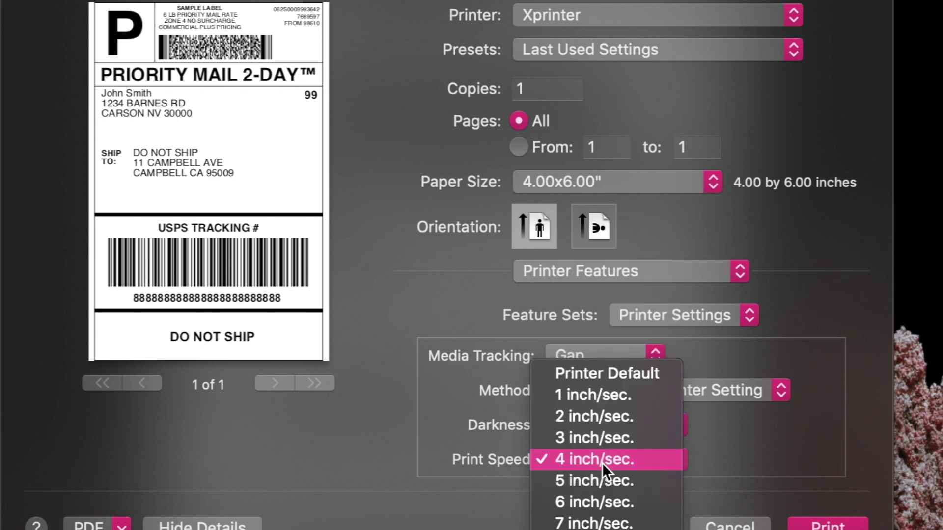
click(588, 440)
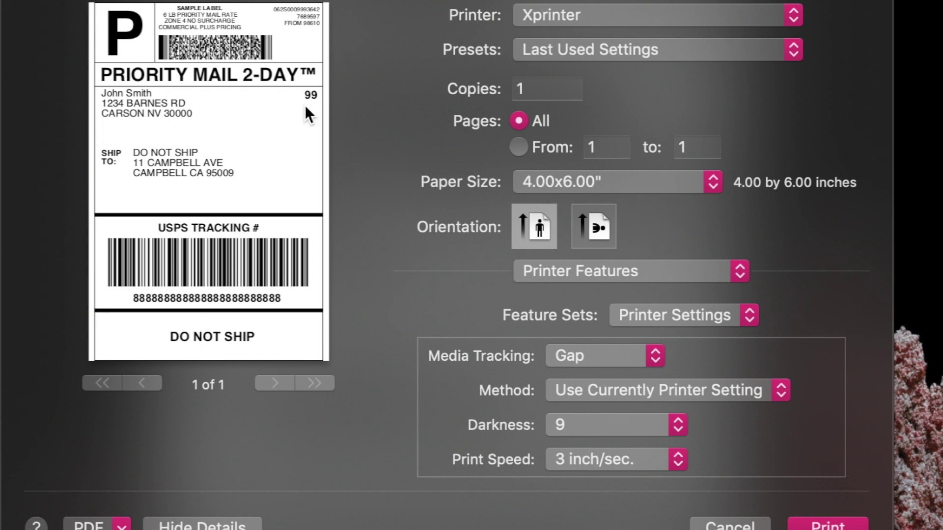
click(825, 524)
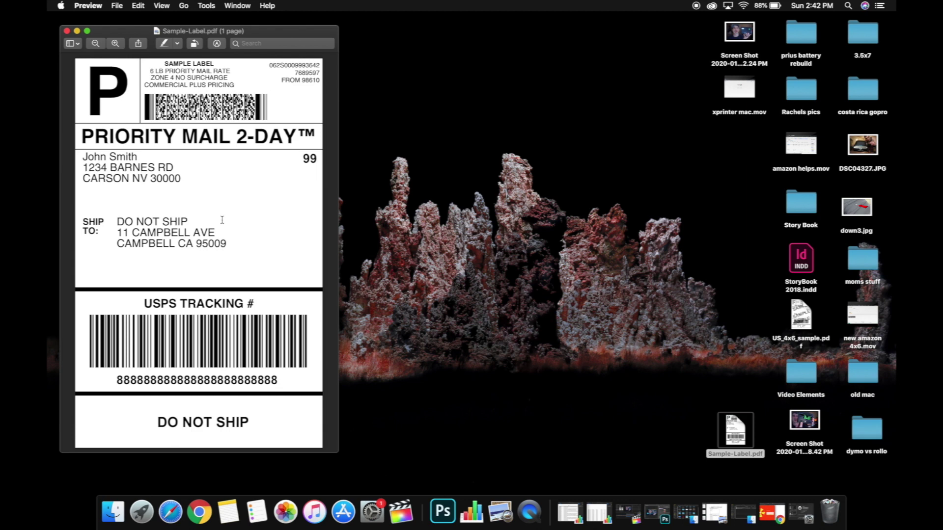
Step: Open the print settings for Sample-Label.pdf again
key(super+p)
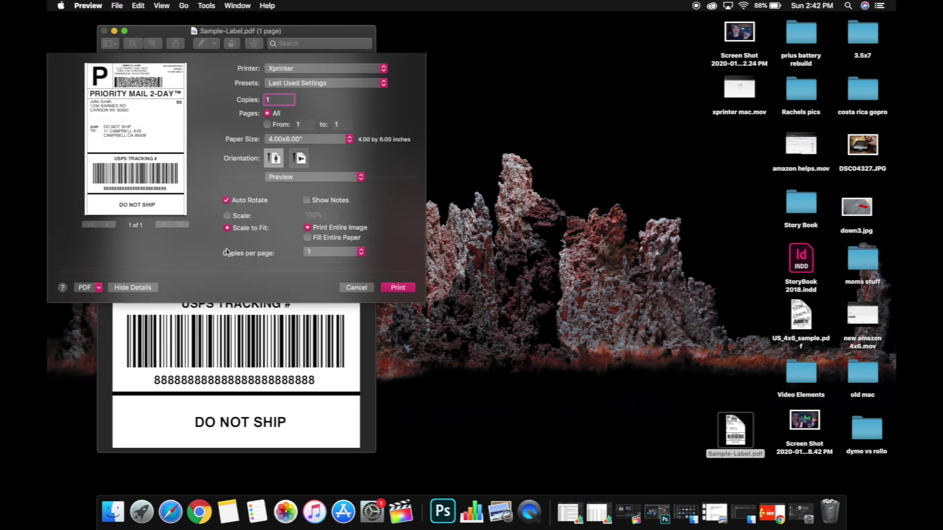